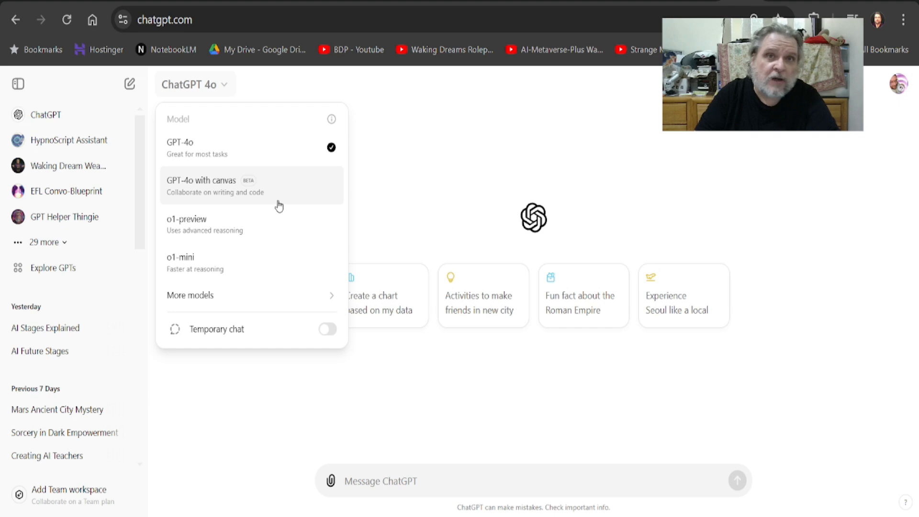
Switch to the GPT-4o with canvas model and submit the prompt "write a short story about bunnies in space"
click(231, 186)
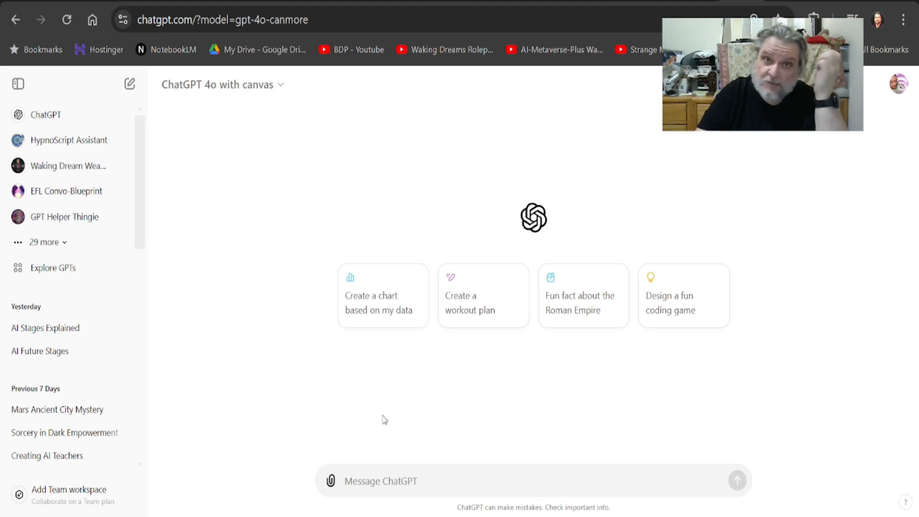
click(390, 480)
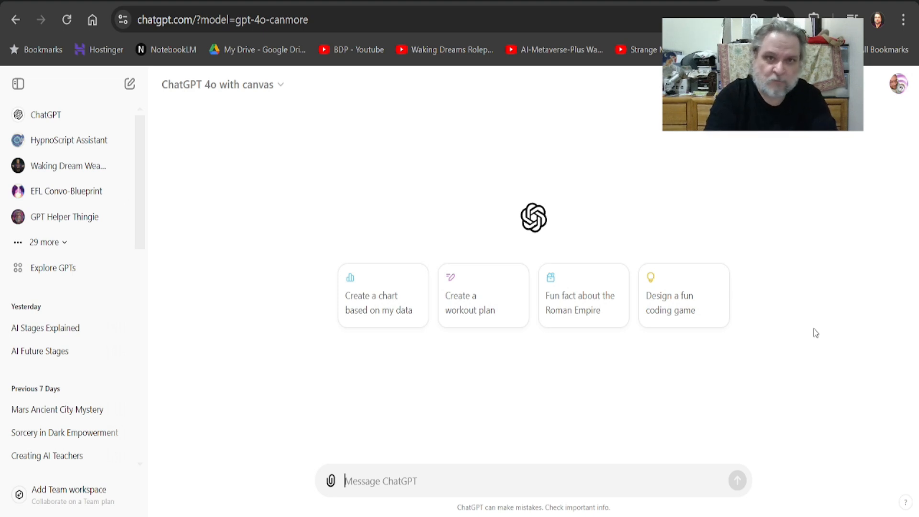
text(write a s)
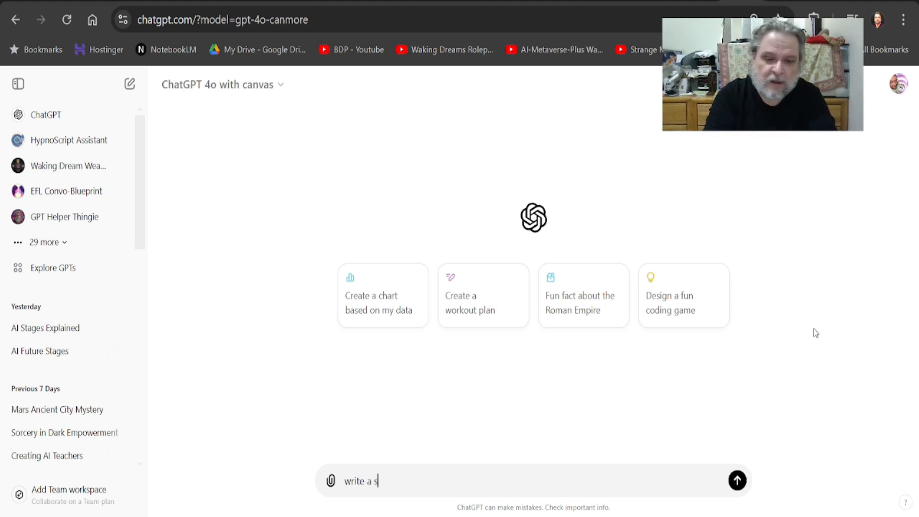
text(hort story about )
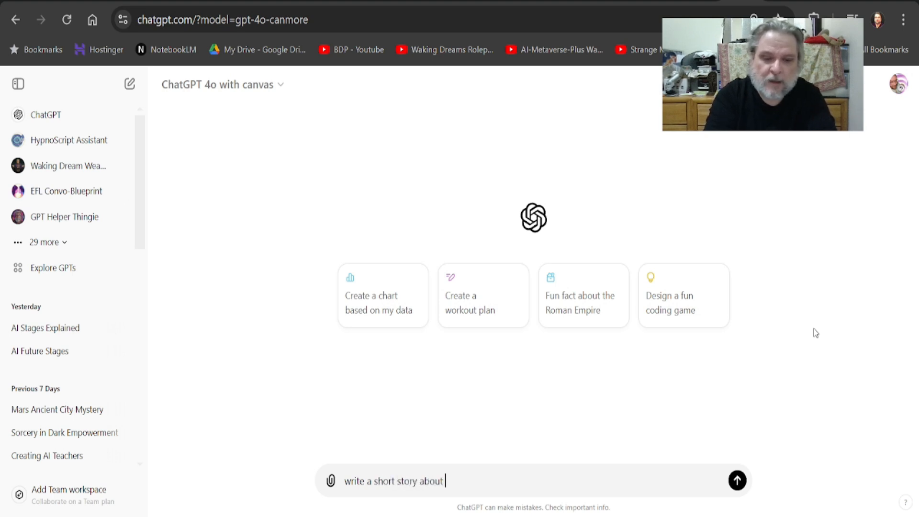
text(bunnies)
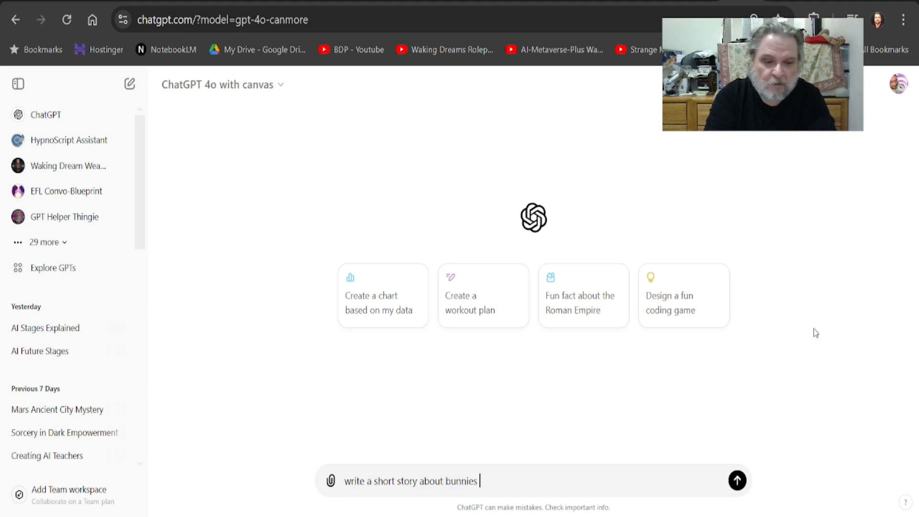
text( in s)
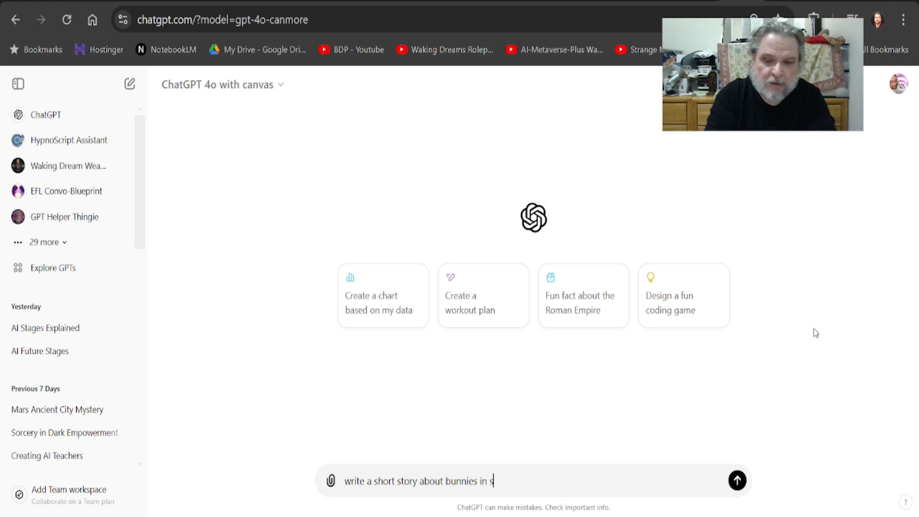
text(pace)
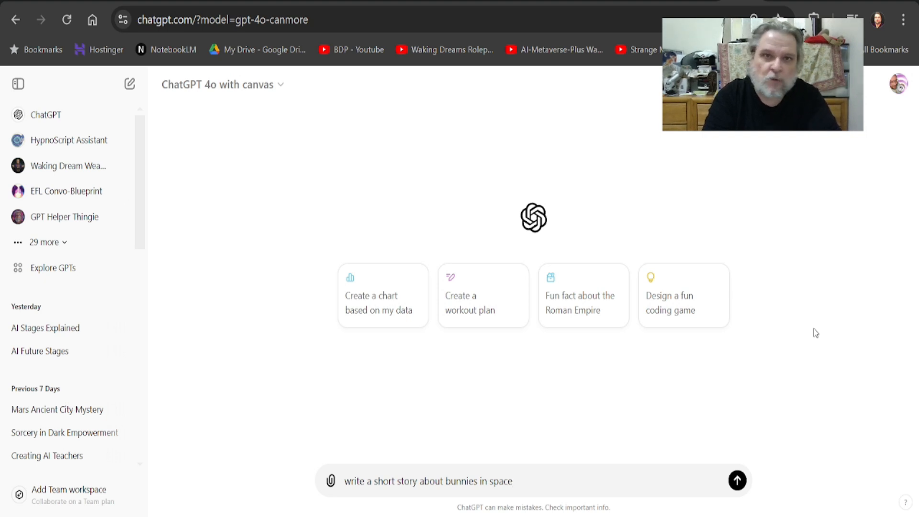
key(Return)
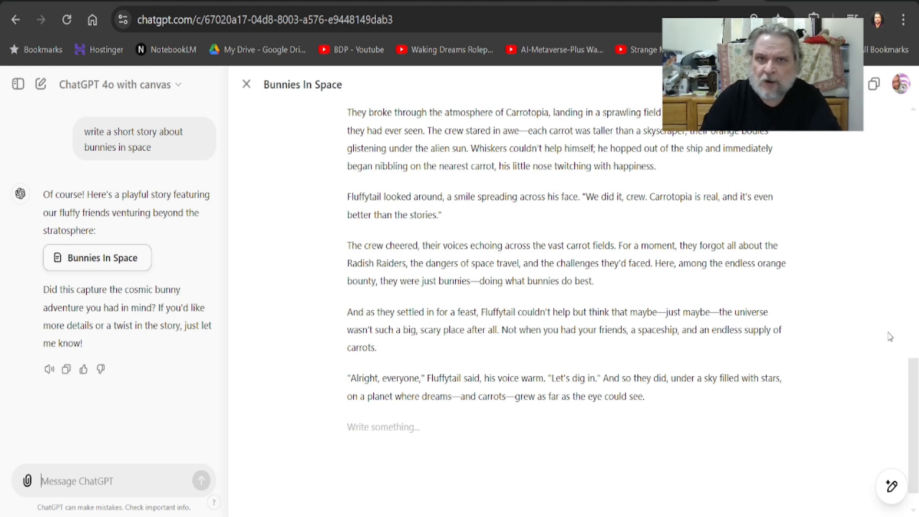
Ask for an edit of the story's opening paragraph in the canvas with the instruction "expand"
scroll(916, 388, up, 1)
drag(915, 388, 913, 125)
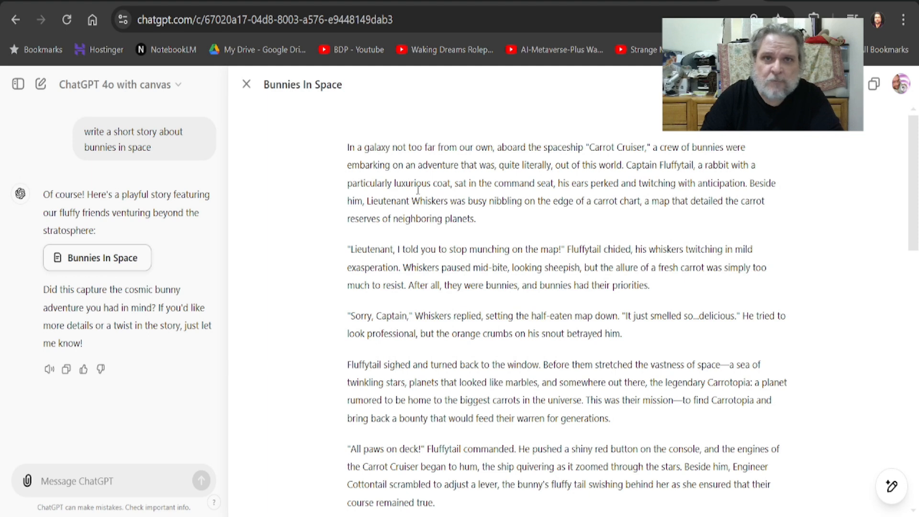
click(791, 165)
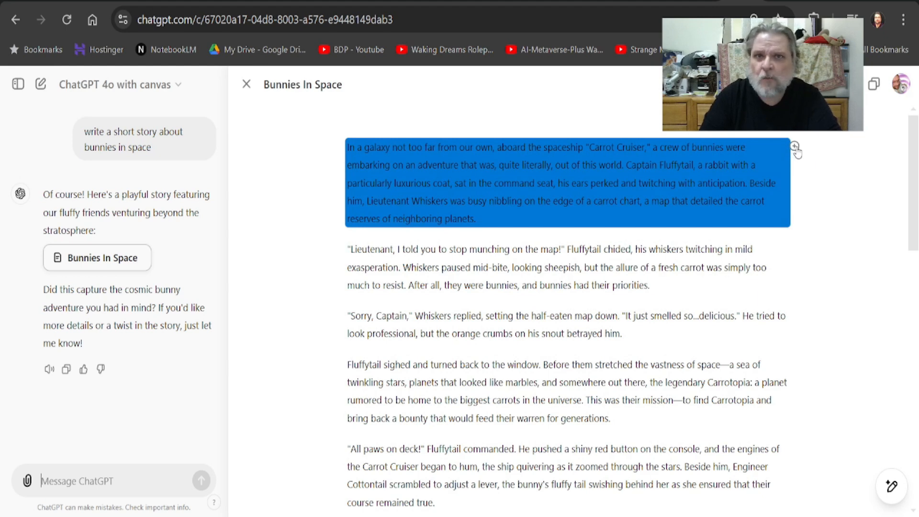
click(795, 148)
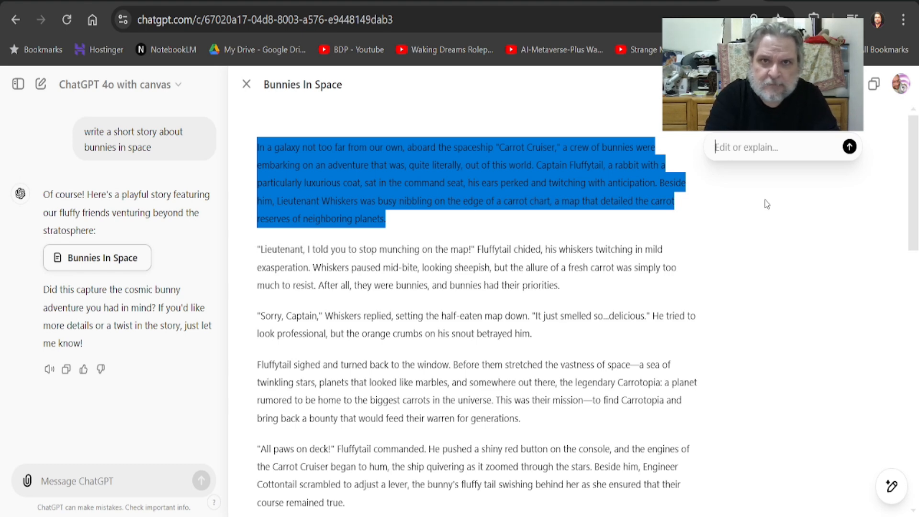
text(expand)
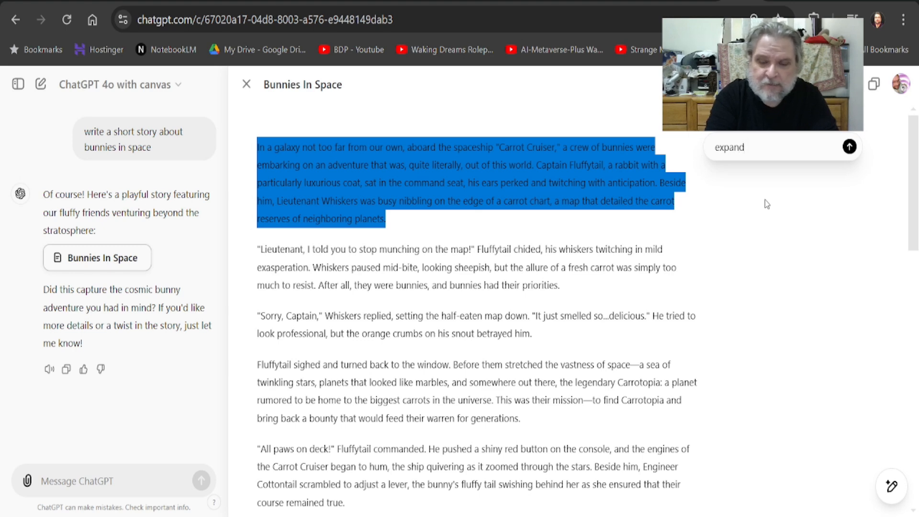
key(Return)
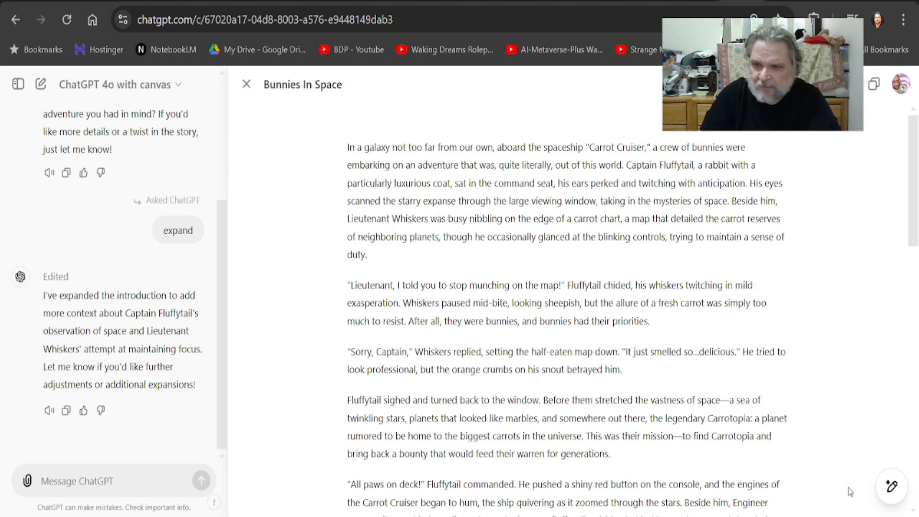
Adjust the length of the whole bunny story to "Longer" and apply the change
mouse_move(896, 501)
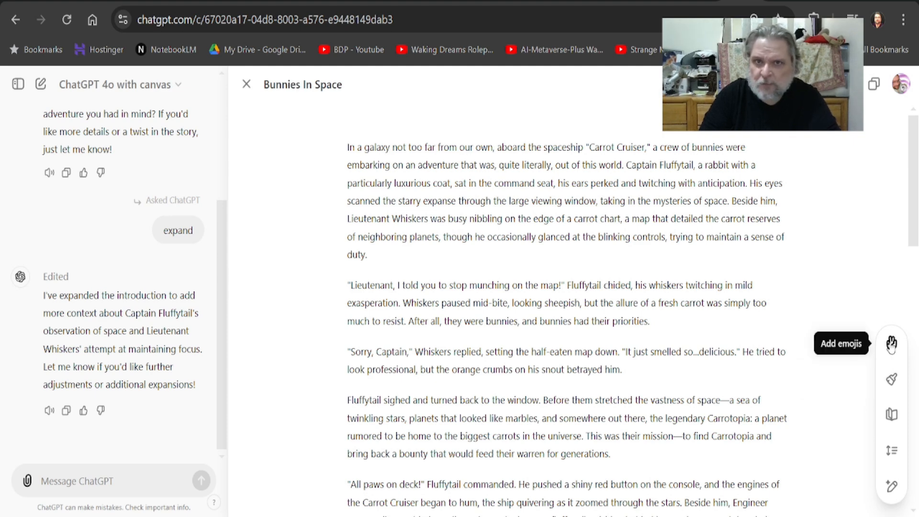
click(892, 451)
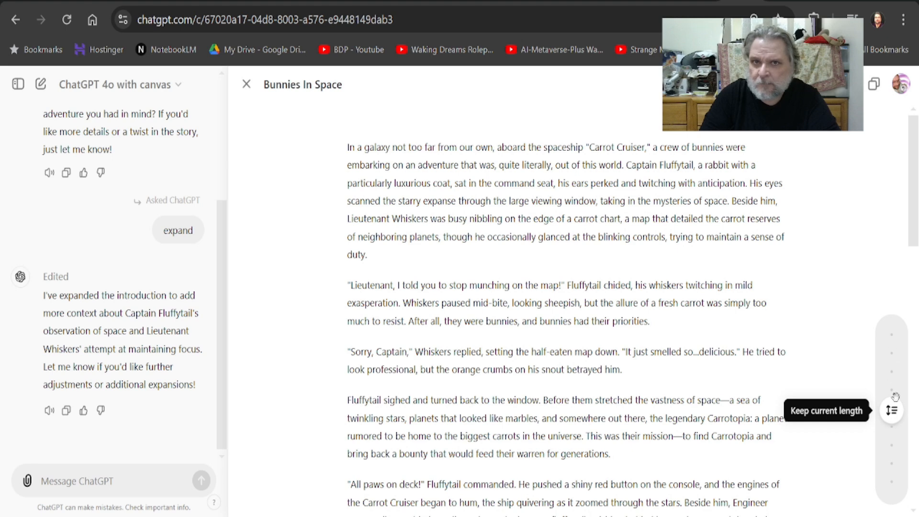
drag(892, 410, 889, 369)
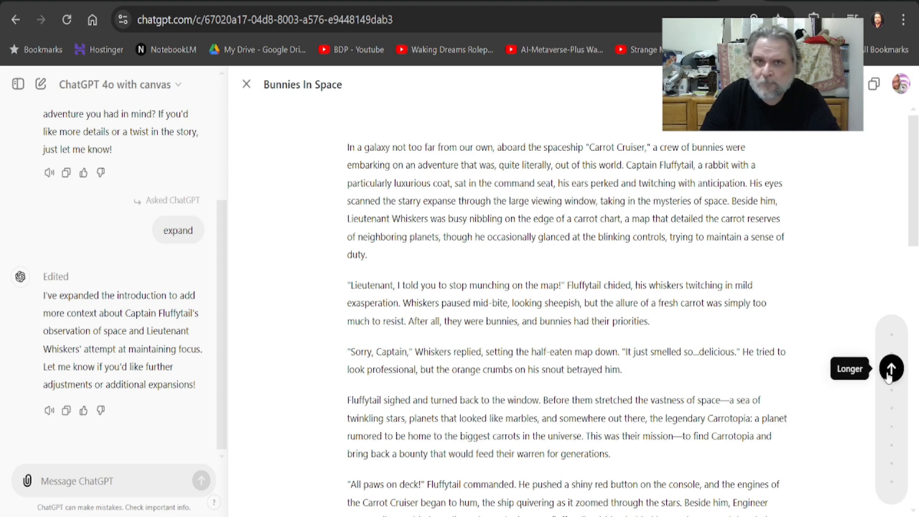
click(889, 370)
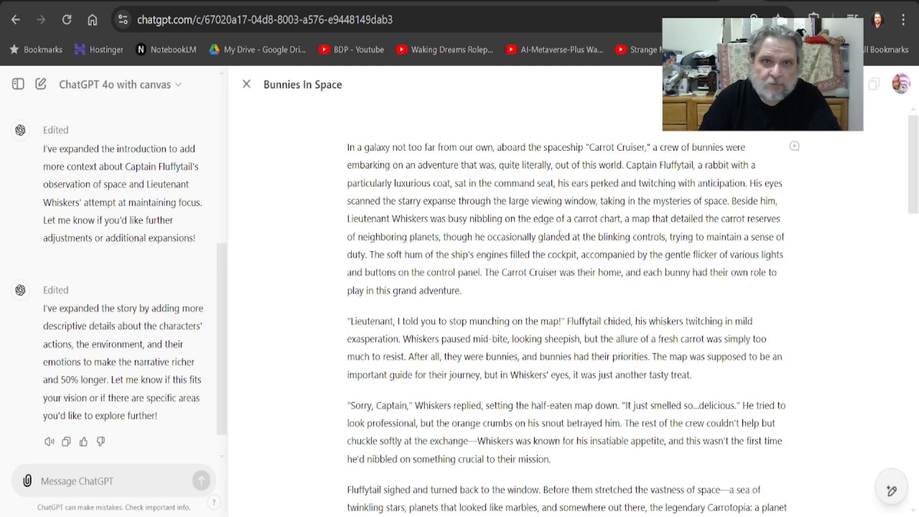
Change the story's reading level to Middle School, apply it and look through the rewritten text
drag(918, 192, 896, 165)
mouse_move(889, 487)
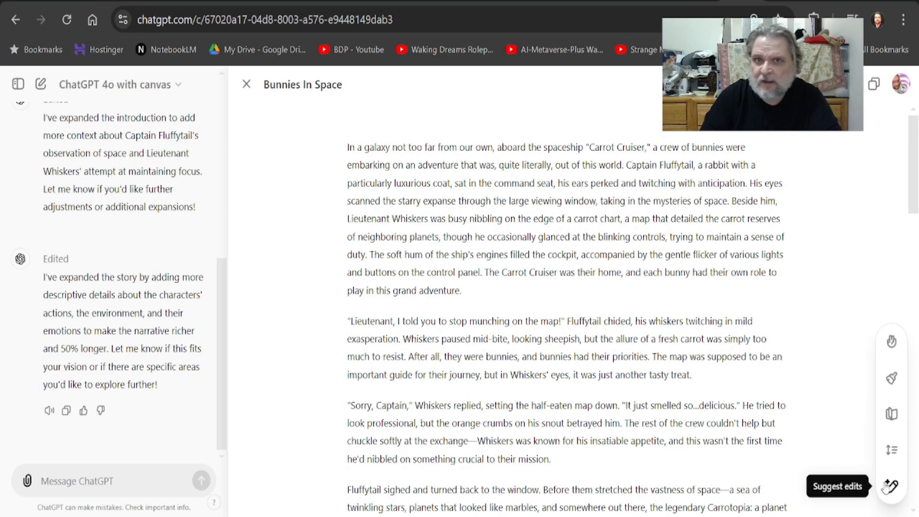
click(892, 414)
drag(891, 410, 889, 332)
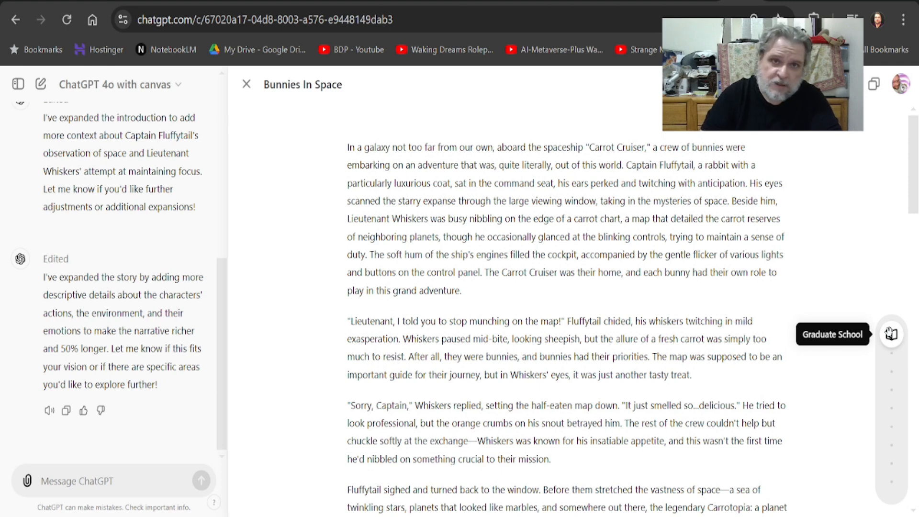
drag(889, 334, 889, 474)
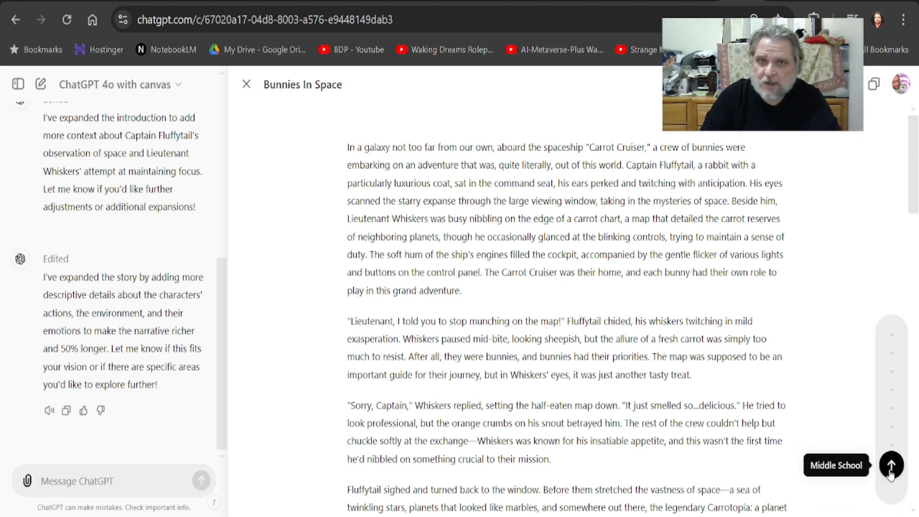
click(890, 472)
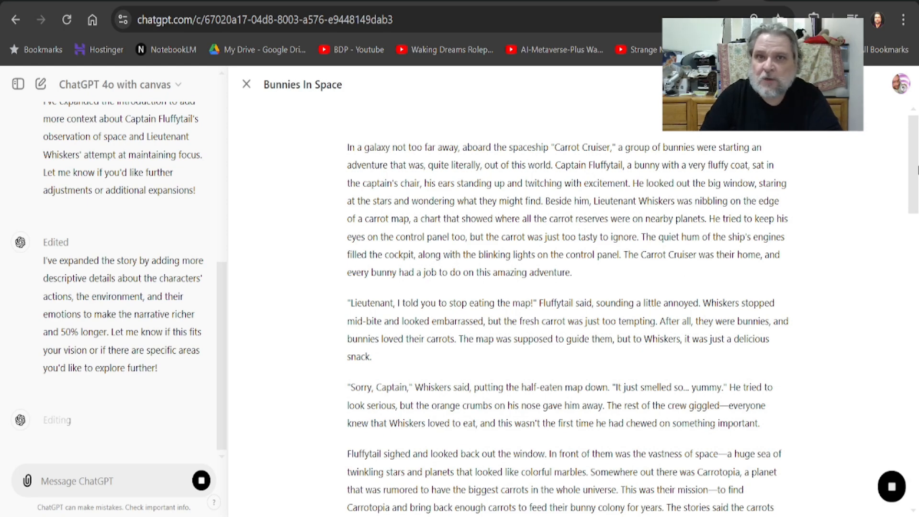
drag(915, 173, 909, 507)
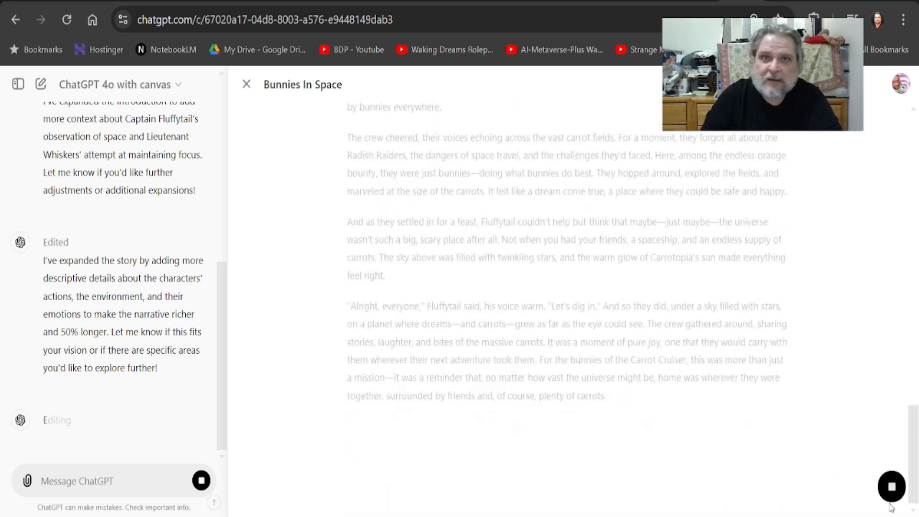
drag(916, 432, 906, 124)
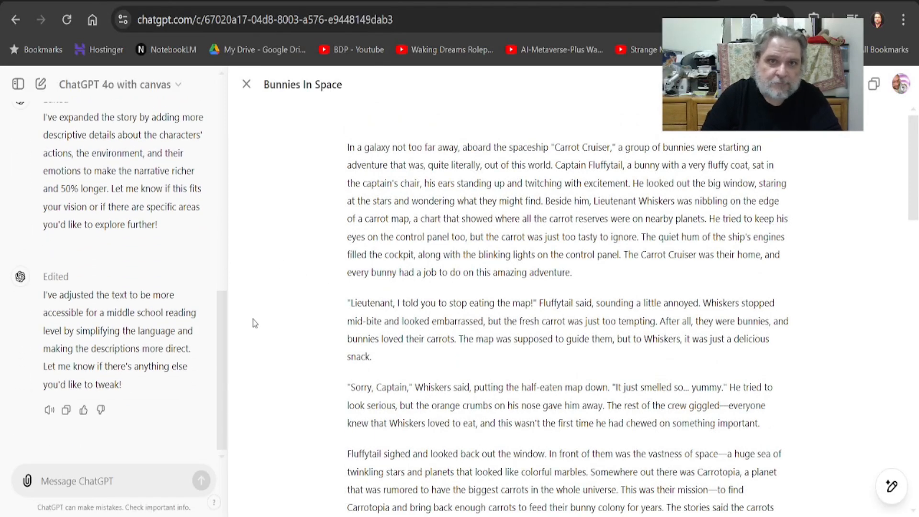
Start a new chat and submit "please write the code for a web app that allows users to play the game of snake"
click(41, 86)
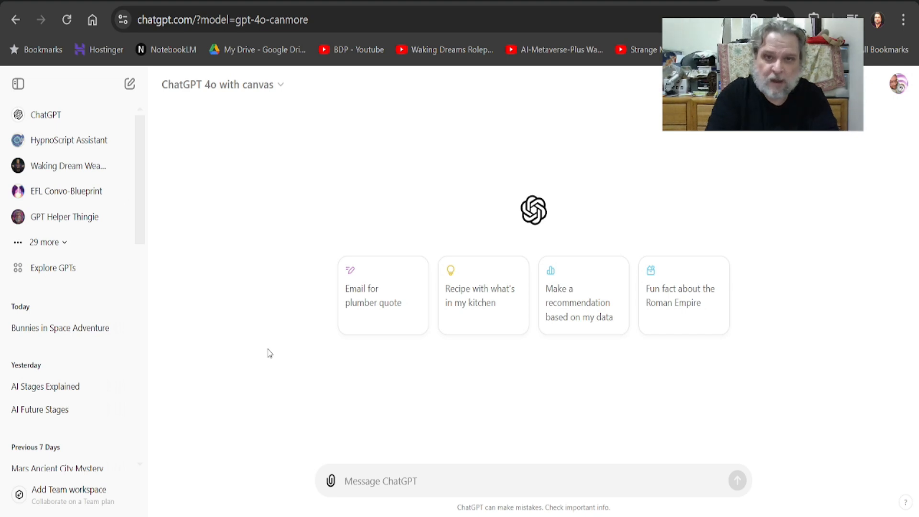
text(please)
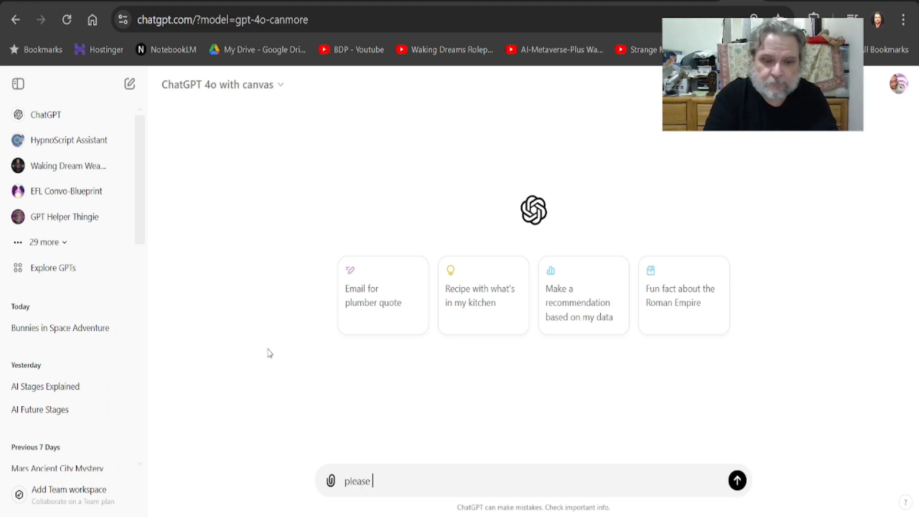
text( write the code for a web app that allows u)
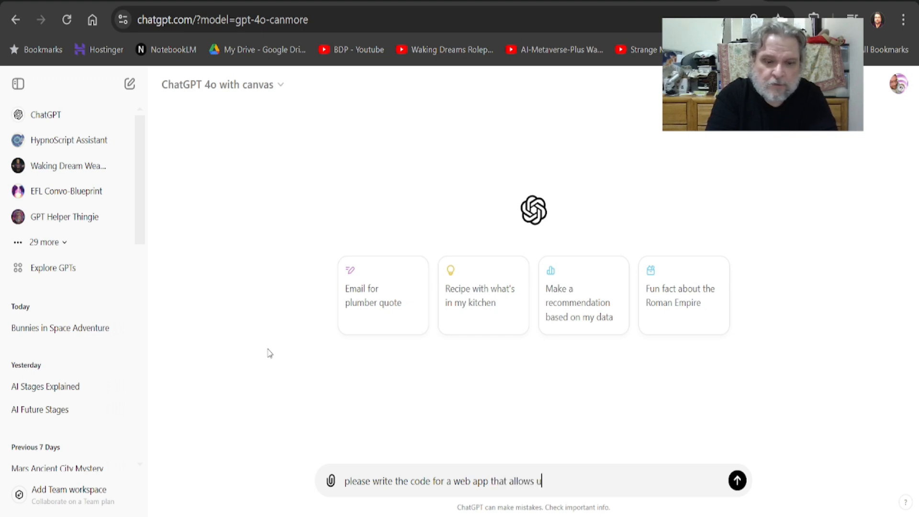
text(to)
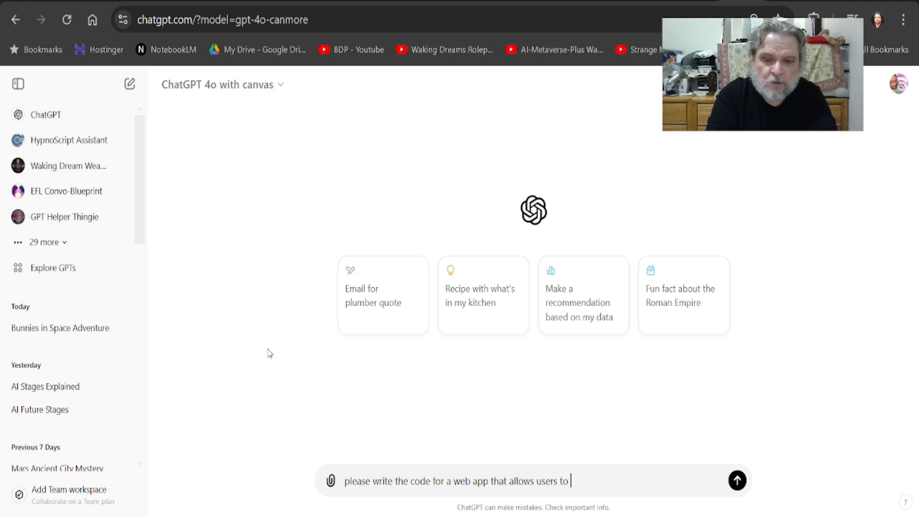
text( play the game of)
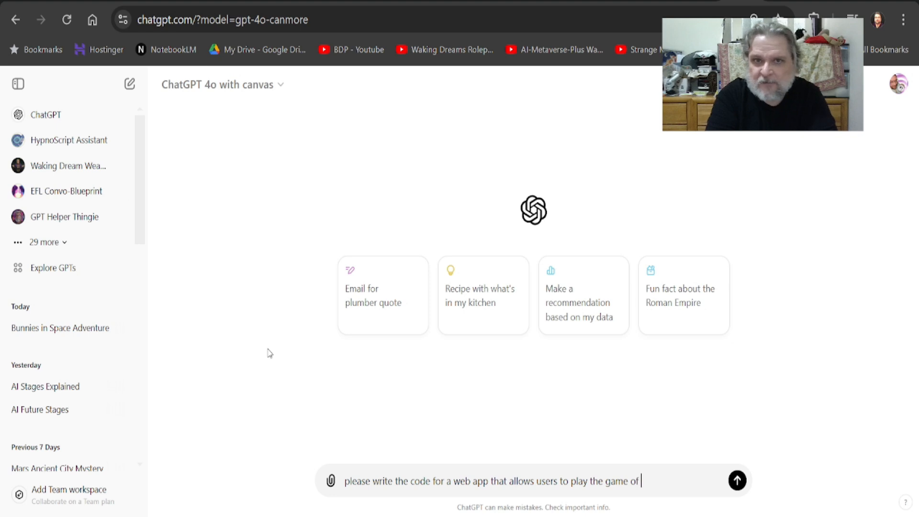
text( snake)
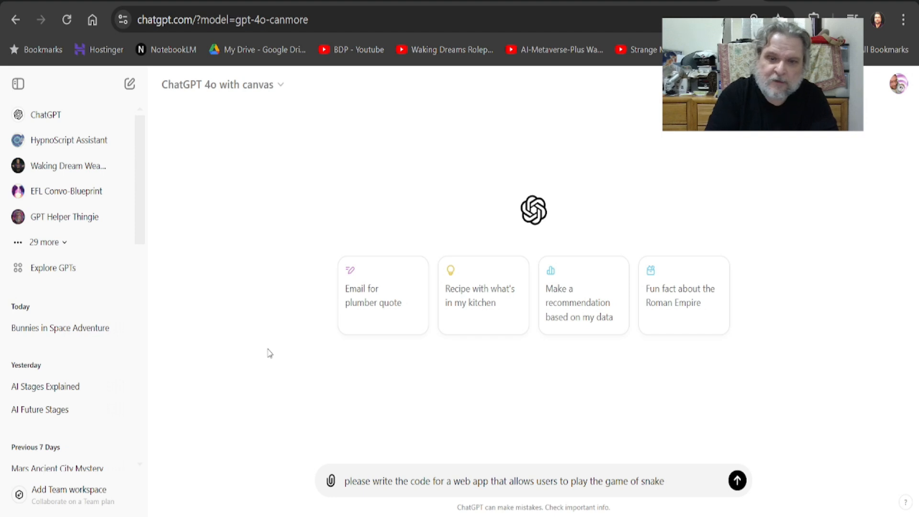
key(Return)
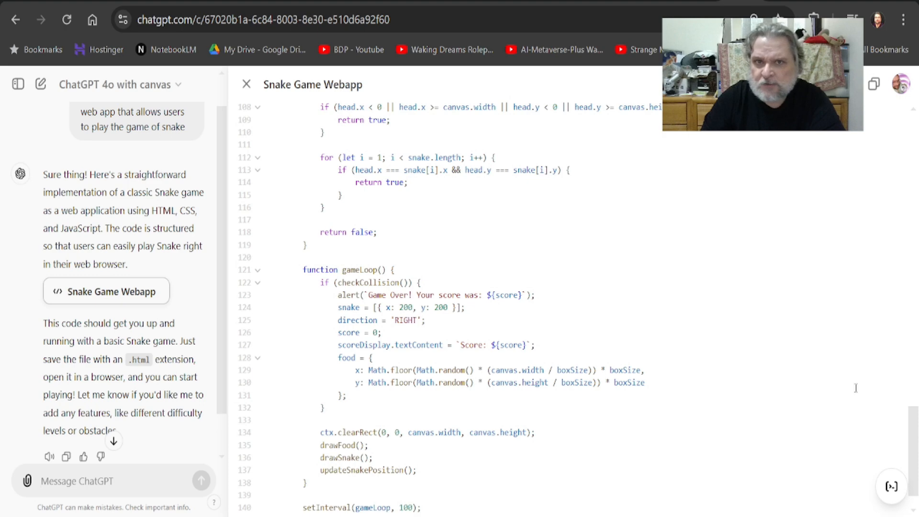
Have explanatory comments added to the Snake Game Webapp code and look through the edited code
mouse_move(891, 493)
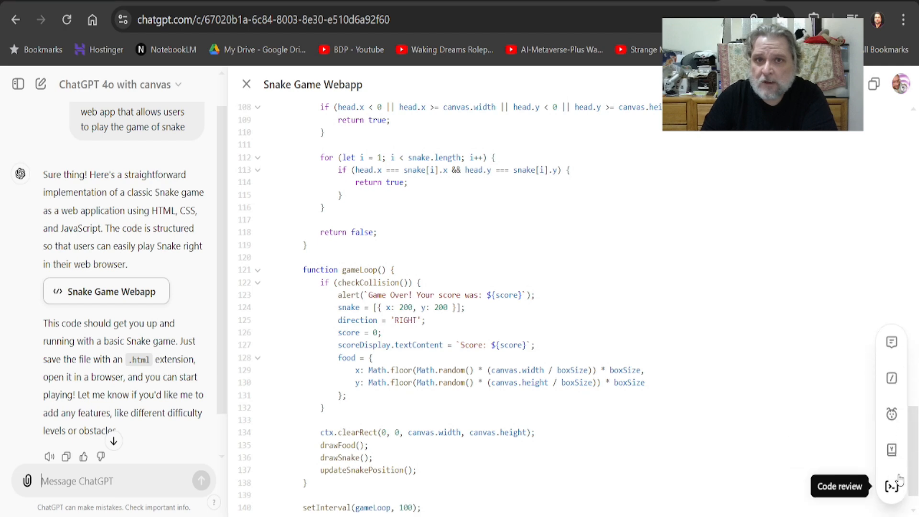
click(893, 345)
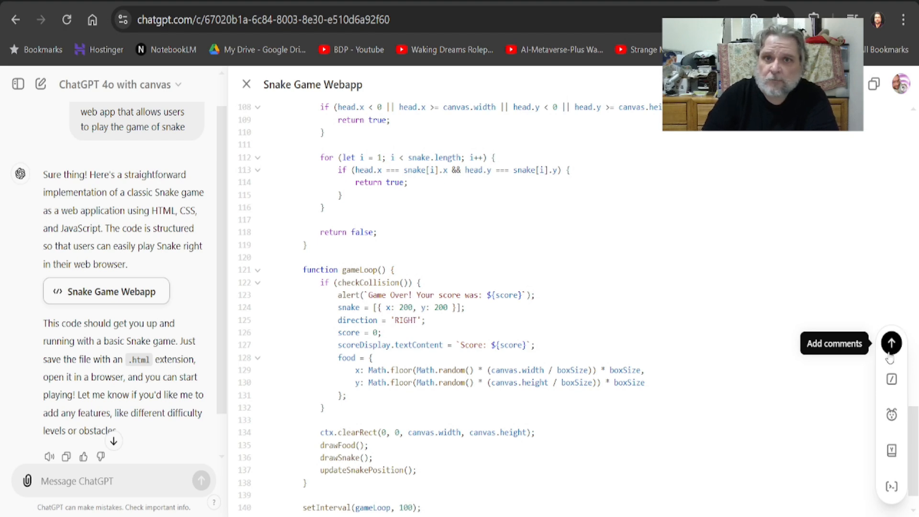
click(892, 344)
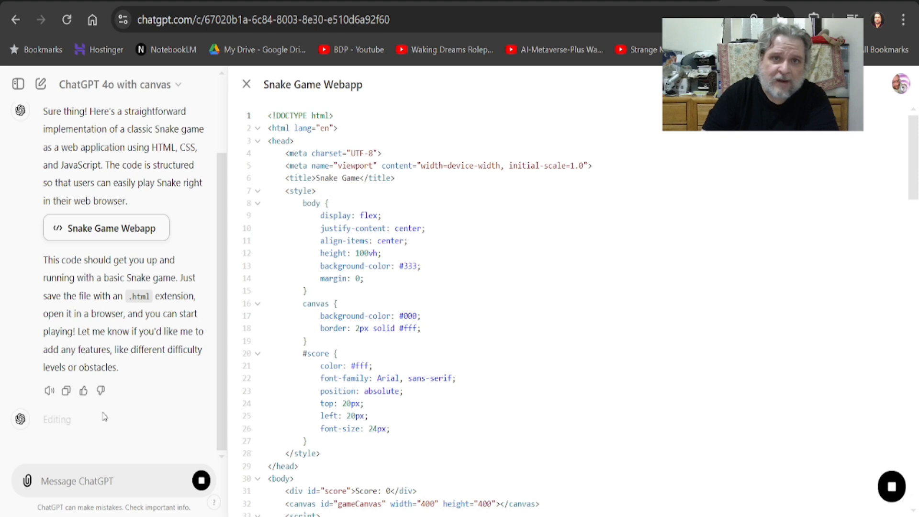
drag(914, 166, 895, 427)
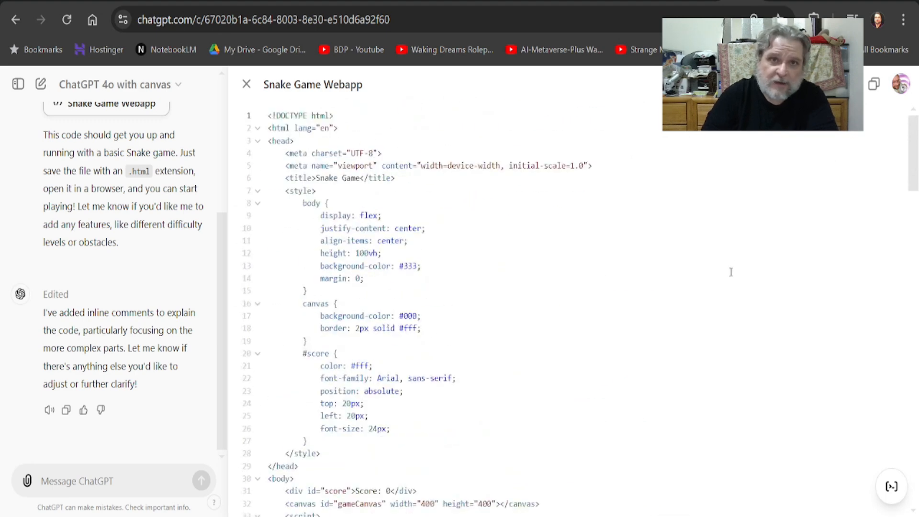
mouse_move(891, 486)
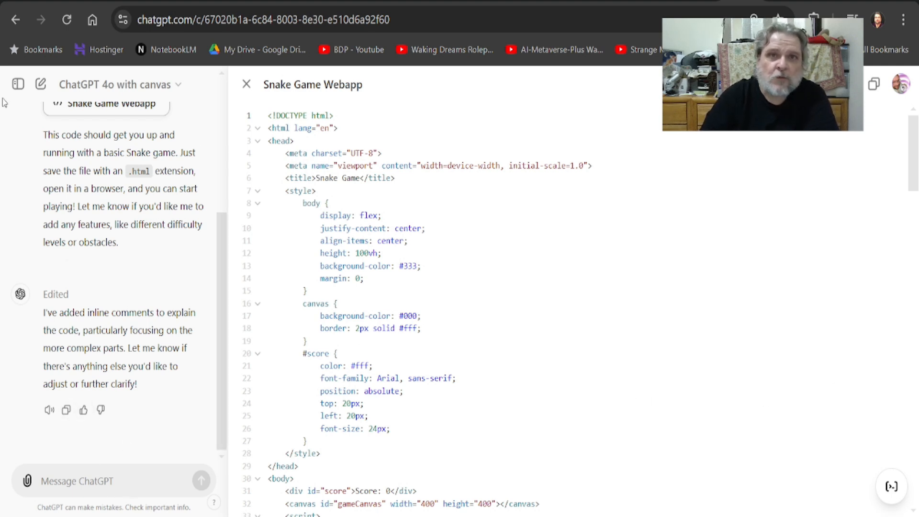
Start a new chat and switch the model to GPT-4o
click(42, 88)
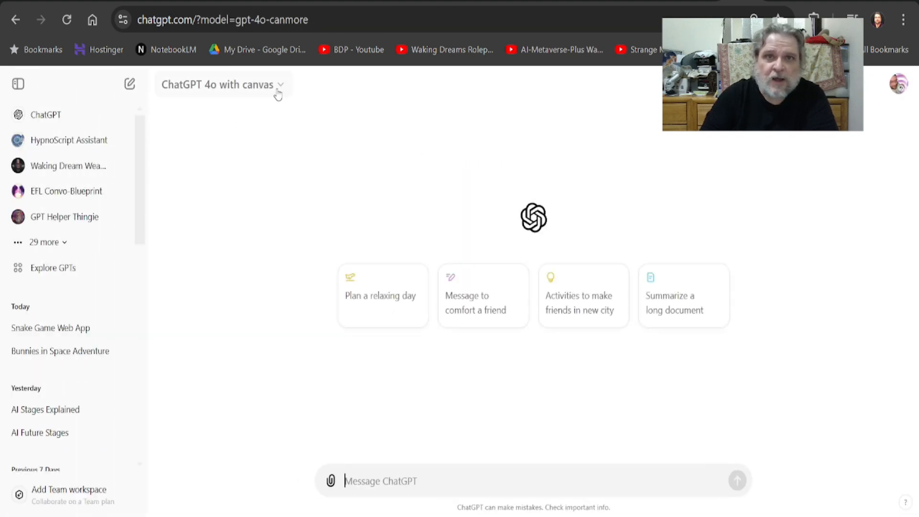
click(278, 95)
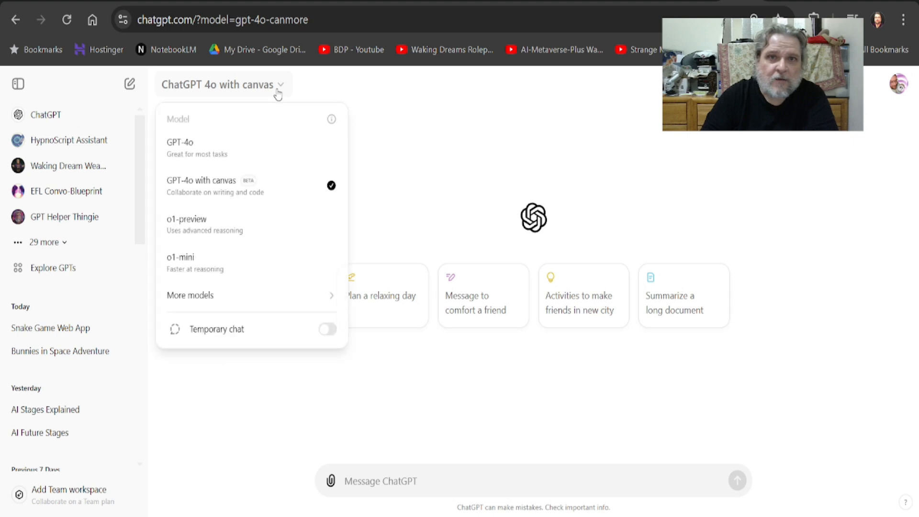
click(191, 152)
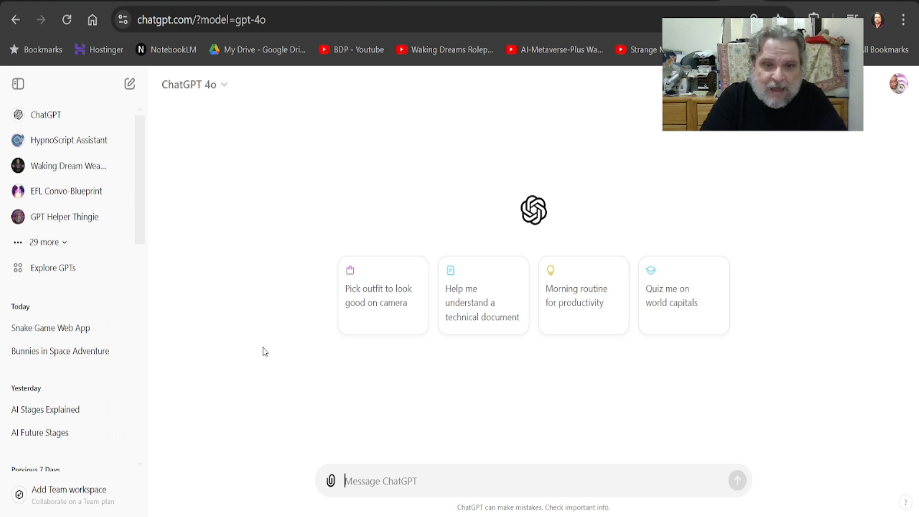
Use the Picture slash command to generate an image with the prompt "a man riding an elephant in a china shop"
text(/)
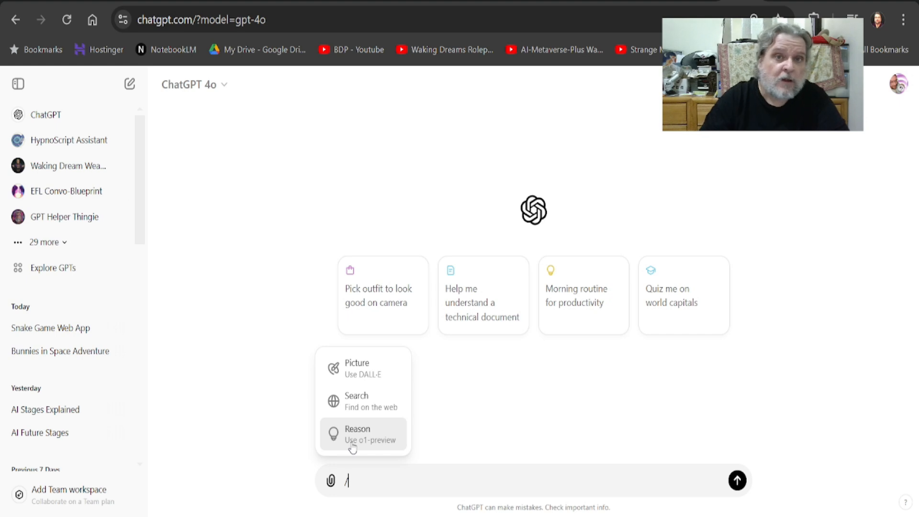
click(363, 375)
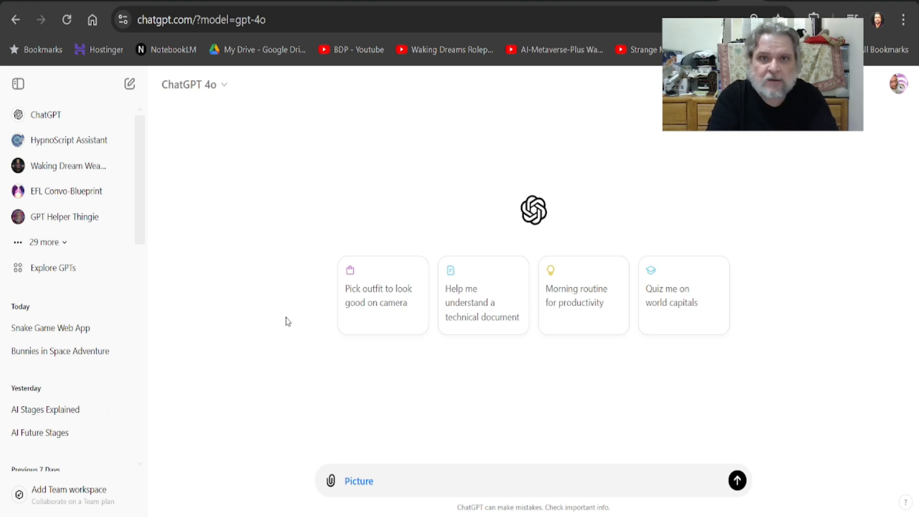
text(a man riding an)
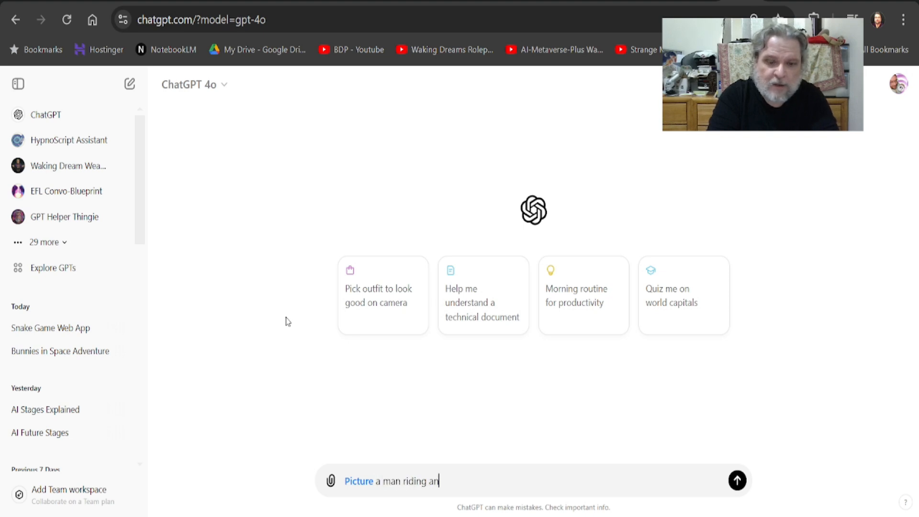
text( eleph)
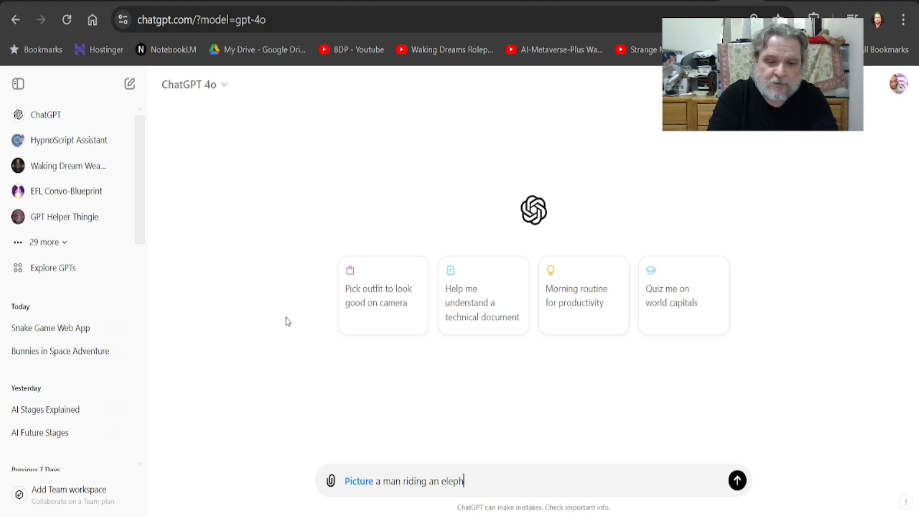
text(ant in)
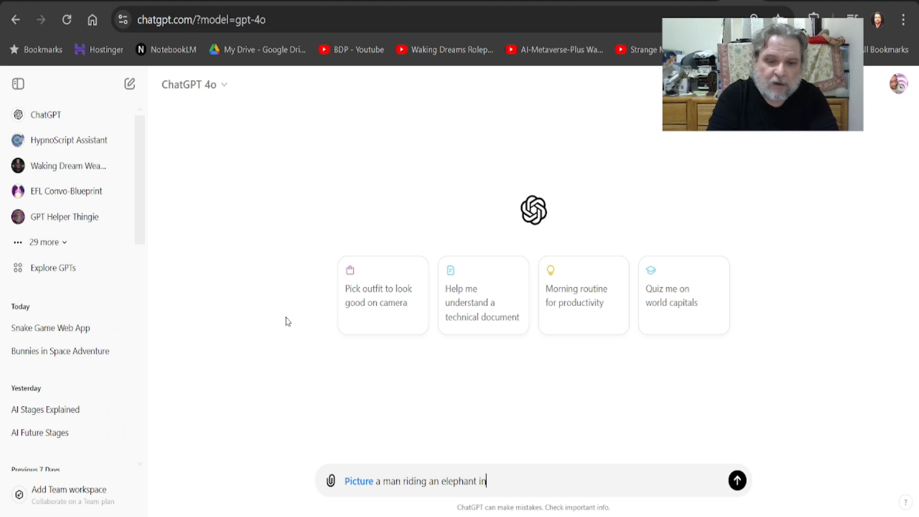
text( a china s)
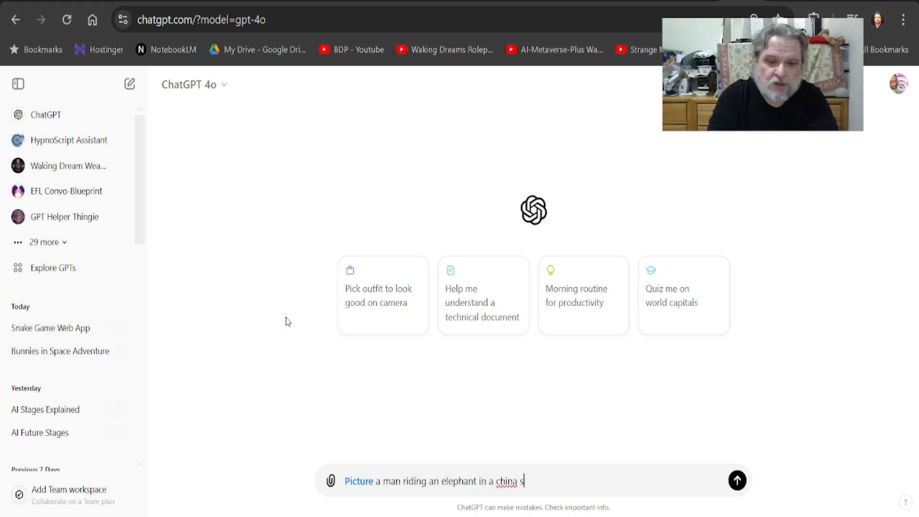
text(hop)
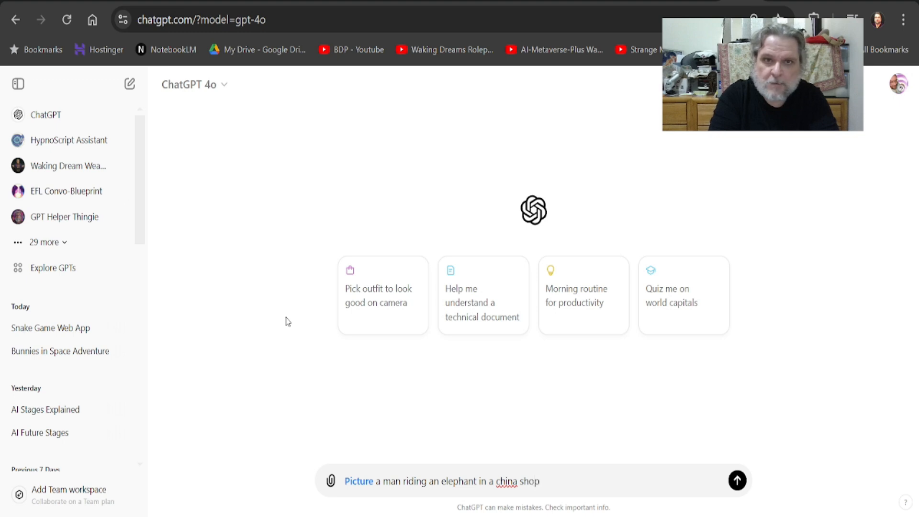
key(Return)
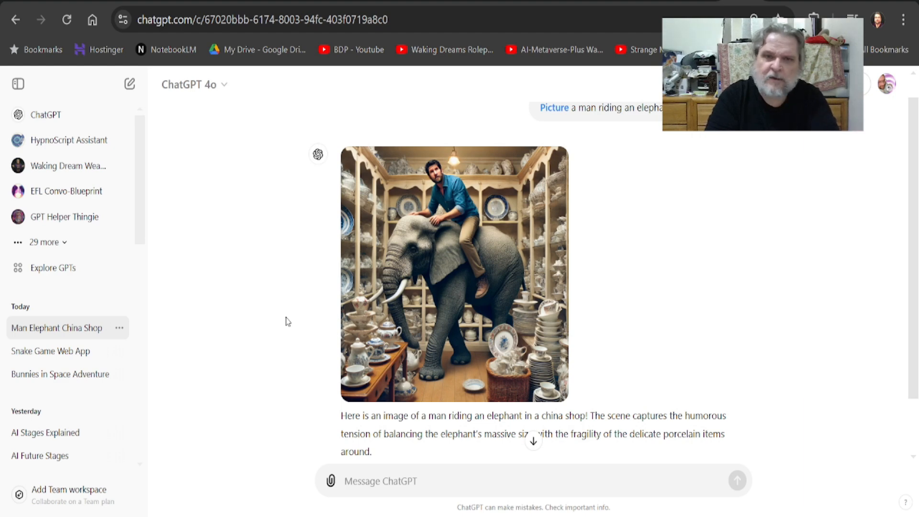
Use the Search slash command to find "news stories about elephants in china shops" on the web, and look through the answer and conversation
text(/)
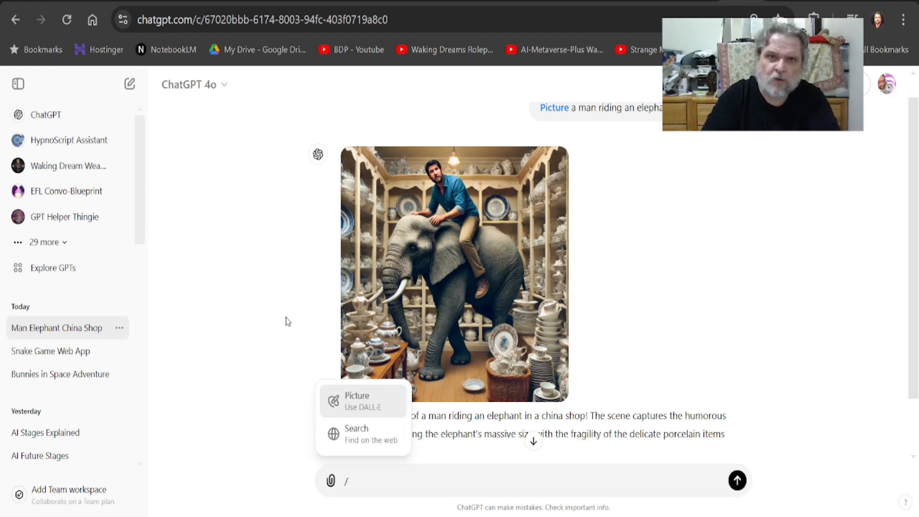
click(363, 444)
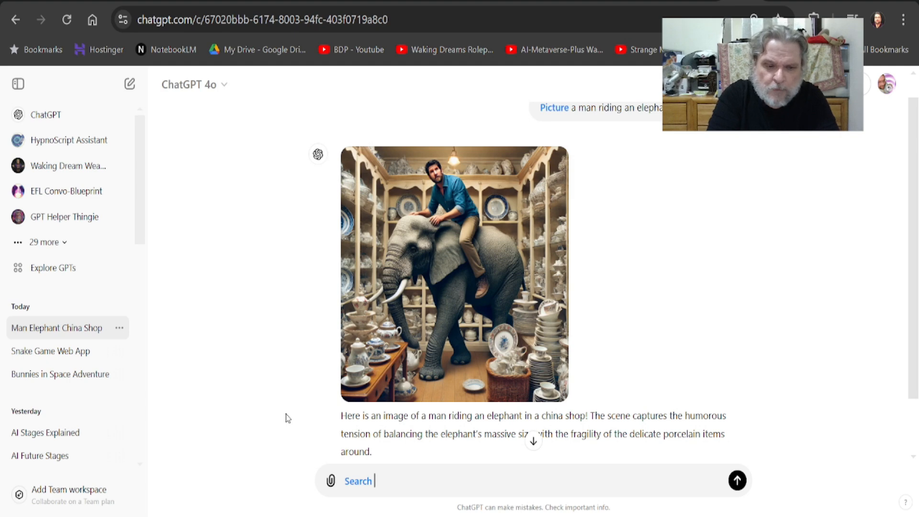
text(new)
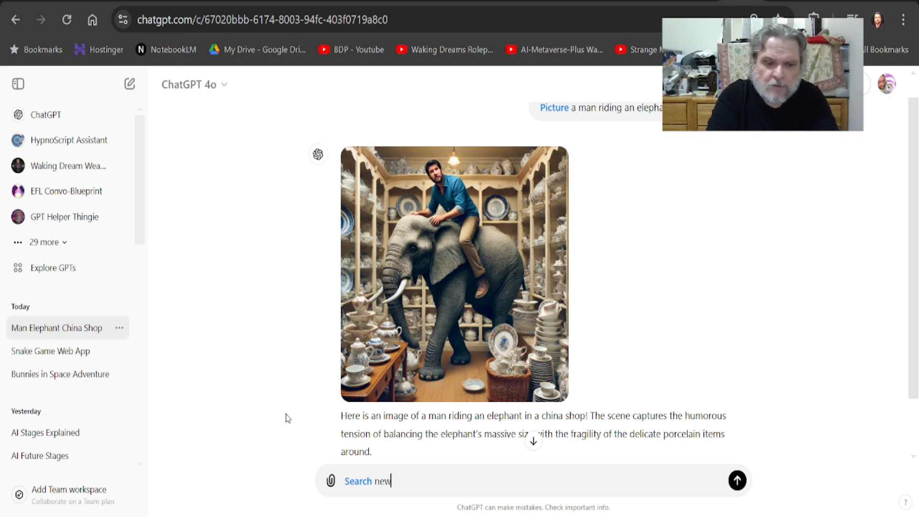
text(s stori)
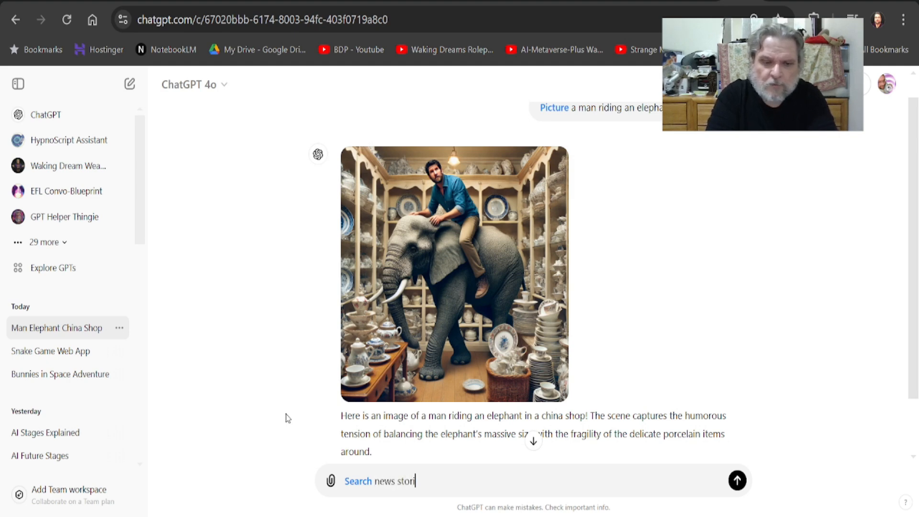
text(es about)
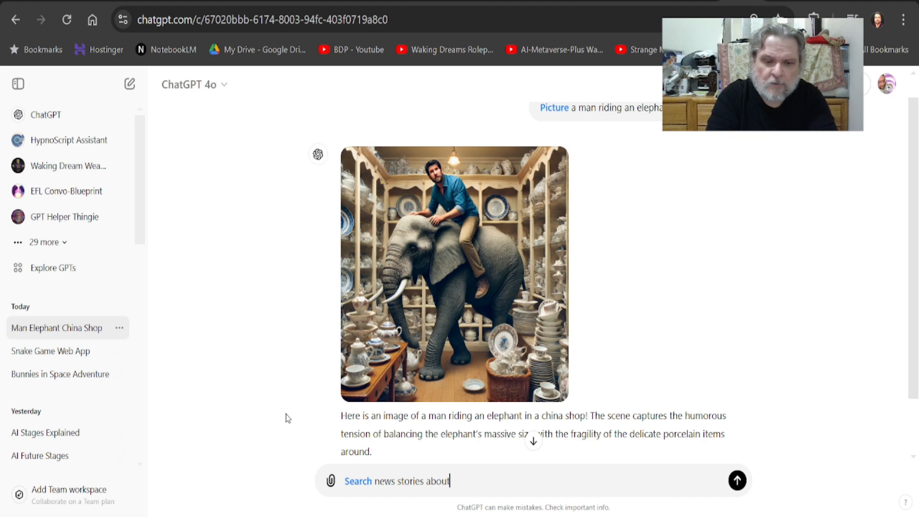
text( elephant)
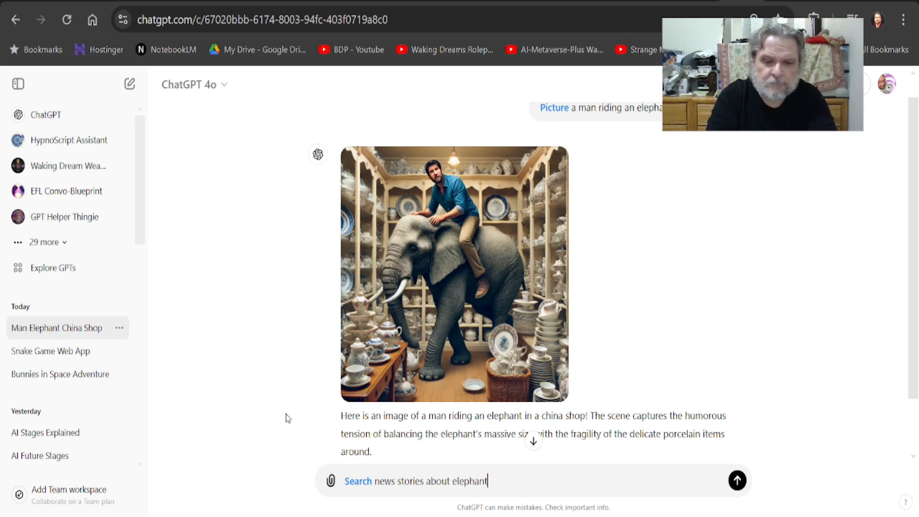
text(s in china)
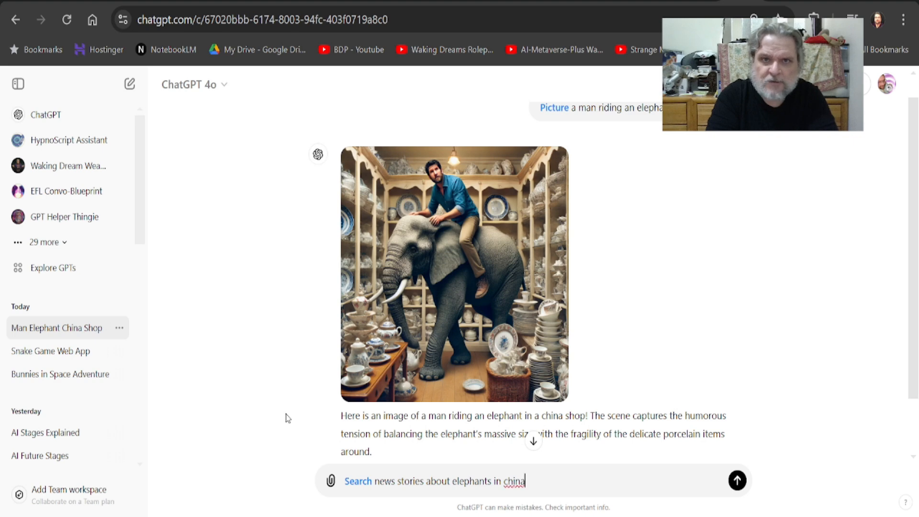
text( shops)
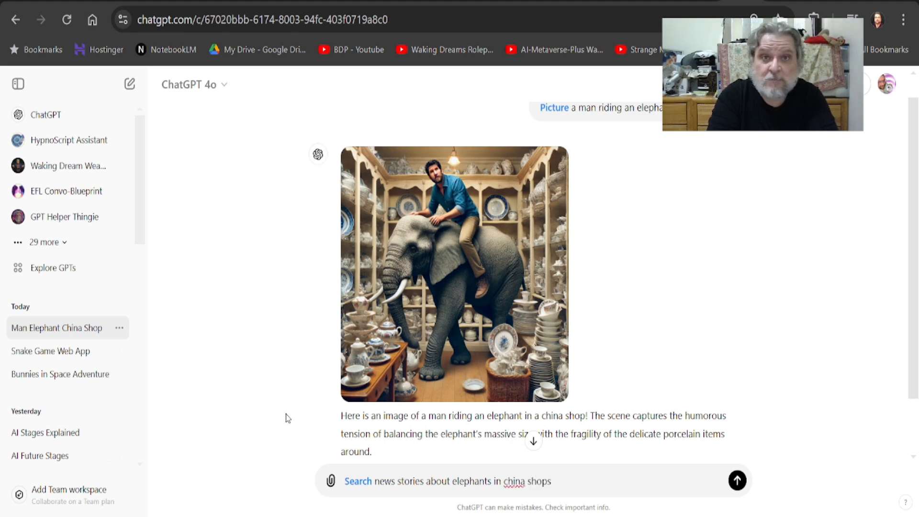
key(Return)
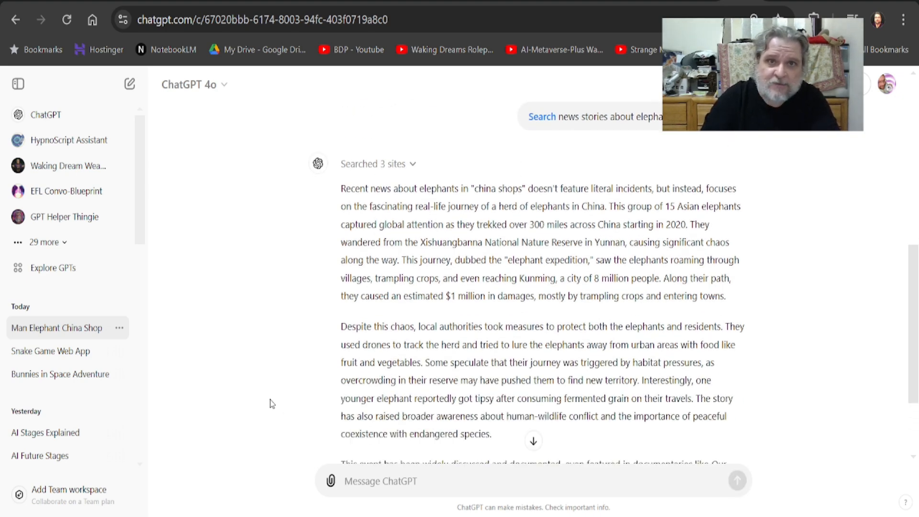
scroll(911, 418, down, 3)
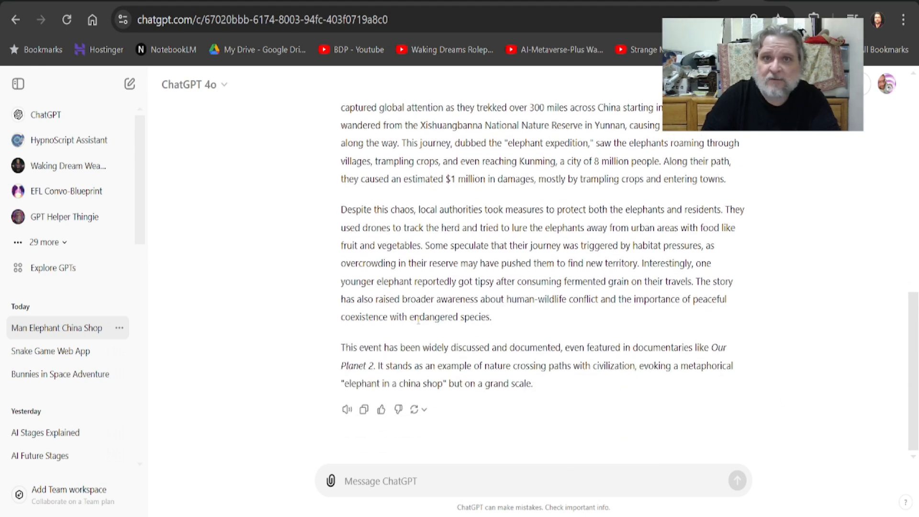
drag(913, 375, 904, 155)
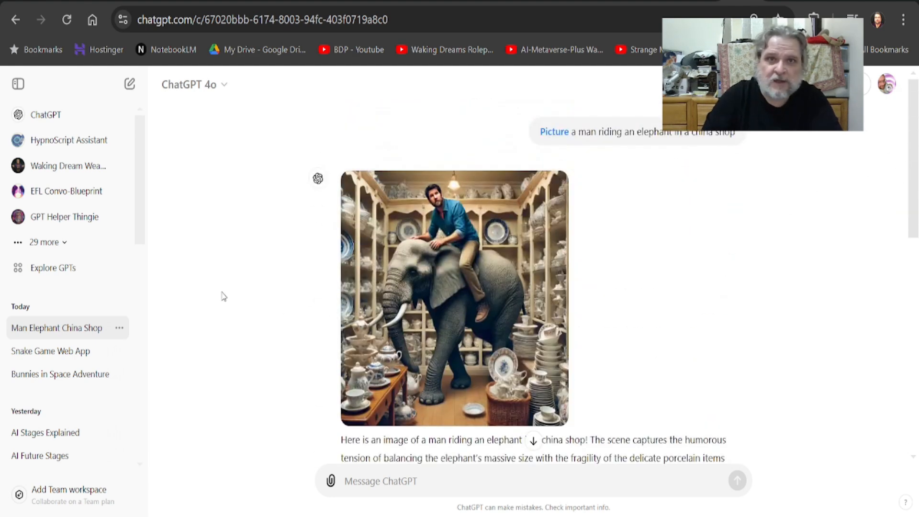